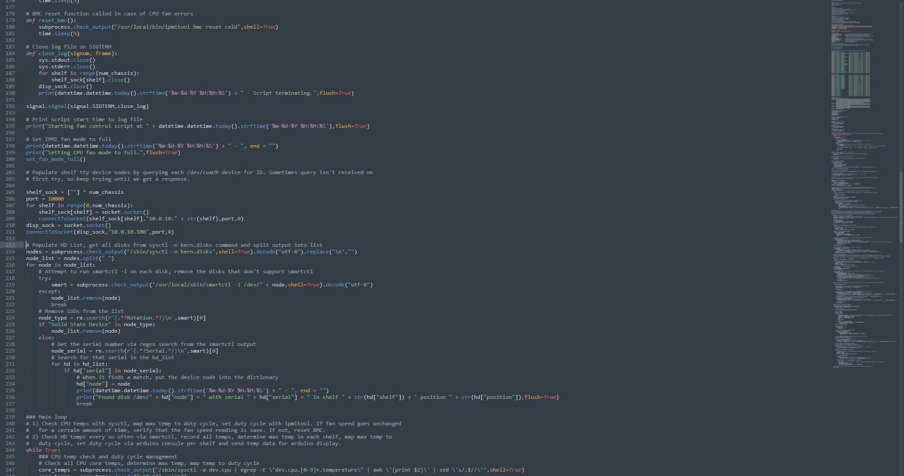
Highlight the smartctl command on line 219
{"action": "key", "text": "Down"}
Highlight the serial-matching block on lines 232–237, then clear the selection
{"action": "key", "text": "Down"}
{"action": "key", "text": "Down"}
{"action": "key", "text": "Down"}
{"action": "key", "text": "Down"}
{"action": "key", "text": "Down"}
{"action": "key", "text": "End"}
{"action": "key", "text": "shift+Home"}
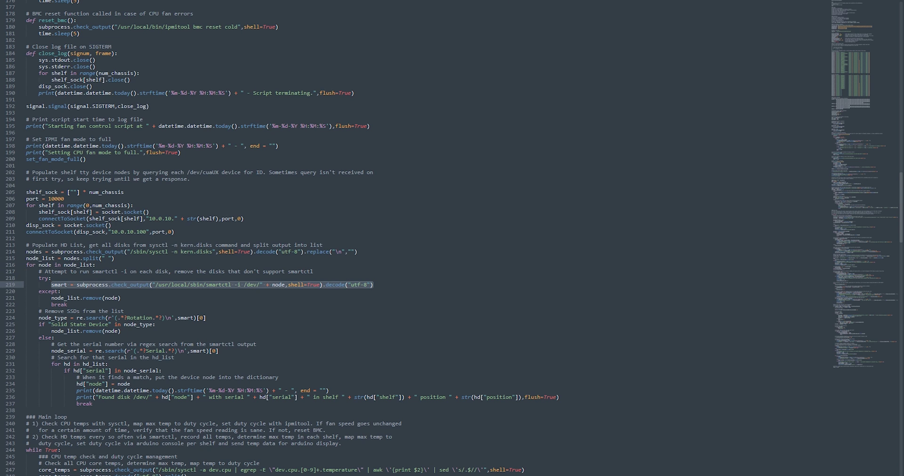
{"action": "key", "text": "Down"}
{"action": "key", "text": "Down"}
{"action": "key", "text": "Down"}
{"action": "key", "text": "Down"}
{"action": "key", "text": "Down"}
{"action": "key", "text": "Down"}
{"action": "key", "text": "Down"}
{"action": "key", "text": "Down"}
{"action": "key", "text": "Down"}
{"action": "key", "text": "Down"}
{"action": "key", "text": "Down"}
{"action": "key", "text": "Down"}
{"action": "key", "text": "Down"}
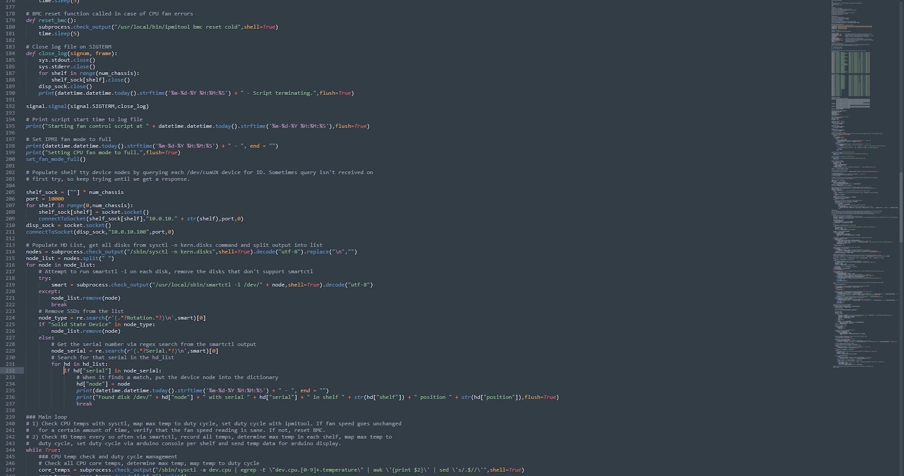
{"action": "key", "text": "shift+Down"}
{"action": "key", "text": "shift+Down"}
{"action": "key", "text": "shift+Down"}
{"action": "key", "text": "shift+Down"}
{"action": "key", "text": "shift+Down"}
{"action": "key", "text": "shift+End"}
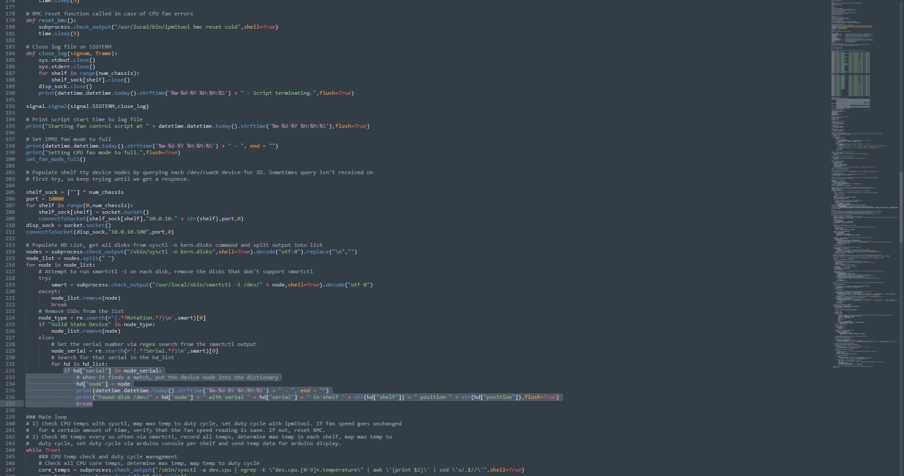
{"action": "key", "text": "Right"}
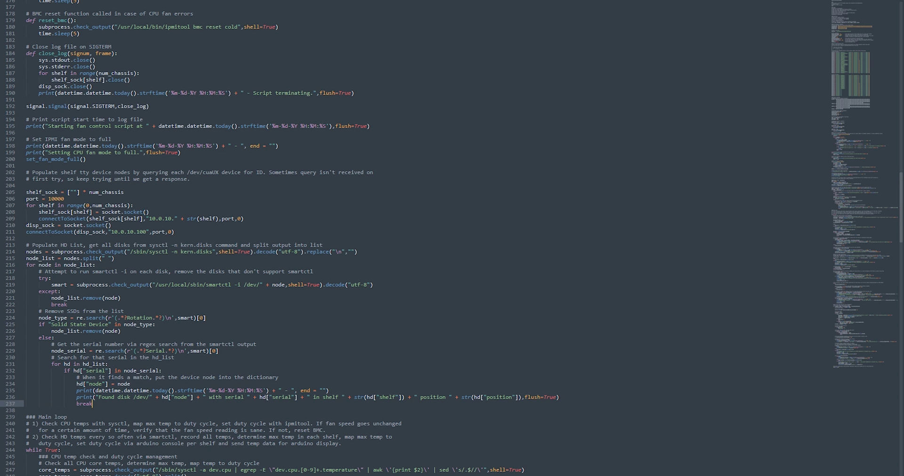
Highlight the disk_temp smartctl line 358 and the duty-cycle mapping loop on lines 376–379
{"action": "scroll", "coordinate": [423, 236], "scroll_direction": "down", "scroll_amount": 20}
{"action": "left_click_drag", "start_coordinate": [64, 271], "coordinate": [480, 272]}
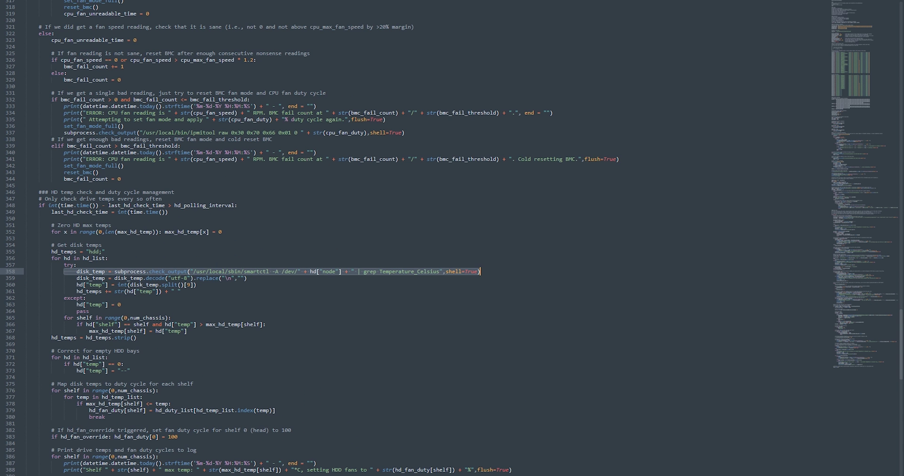
{"action": "key", "text": "Down"}
{"action": "key", "text": "Down"}
{"action": "key", "text": "Down"}
{"action": "key", "text": "Down"}
{"action": "key", "text": "Down"}
{"action": "key", "text": "Down"}
{"action": "key", "text": "Down"}
{"action": "key", "text": "Down"}
{"action": "key", "text": "Down"}
{"action": "key", "text": "Down"}
{"action": "key", "text": "Down"}
{"action": "key", "text": "Down"}
{"action": "key", "text": "Down"}
{"action": "key", "text": "Down"}
{"action": "key", "text": "Down"}
{"action": "key", "text": "Down"}
{"action": "key", "text": "Down"}
{"action": "key", "text": "Down"}
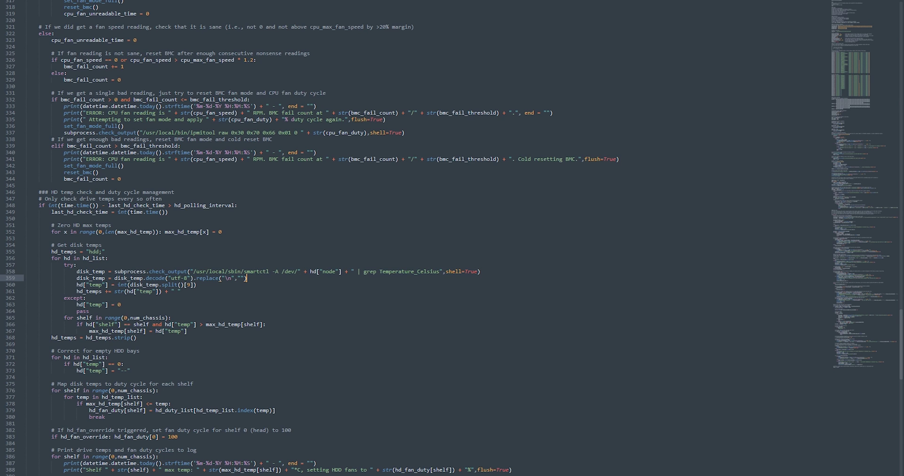
{"action": "key", "text": "Home"}
{"action": "key", "text": "shift+Down"}
{"action": "key", "text": "shift+Down"}
{"action": "key", "text": "shift+Down"}
{"action": "key", "text": "shift+Down"}
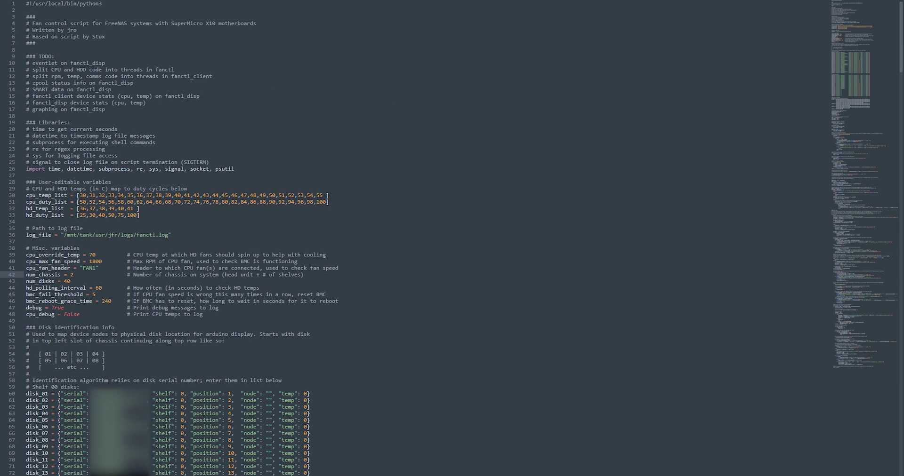
{"action": "key", "text": "shift+End"}
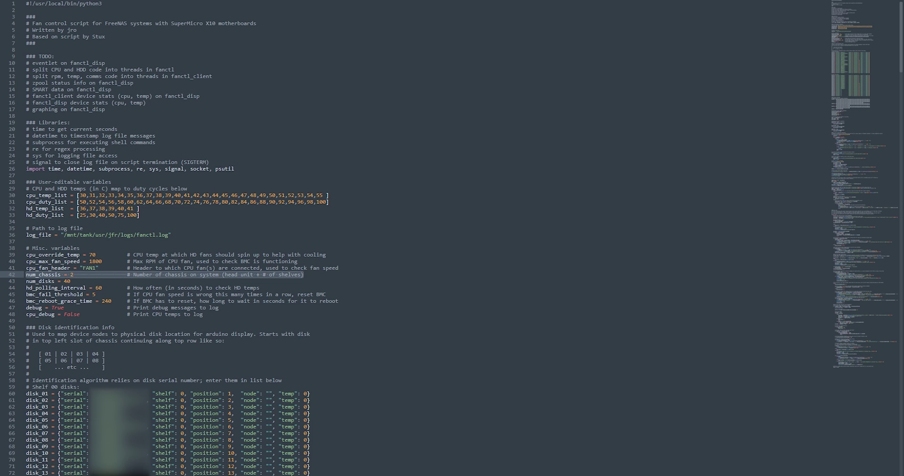
{"action": "key", "text": "Up"}
{"action": "key", "text": "Up"}
{"action": "key", "text": "Up"}
{"action": "key", "text": "Up"}
{"action": "key", "text": "Up"}
{"action": "key", "text": "Up"}
{"action": "key", "text": "Up"}
{"action": "key", "text": "Up"}
{"action": "key", "text": "Up"}
{"action": "key", "text": "Up"}
{"action": "key", "text": "Up"}
{"action": "key", "text": "Up"}
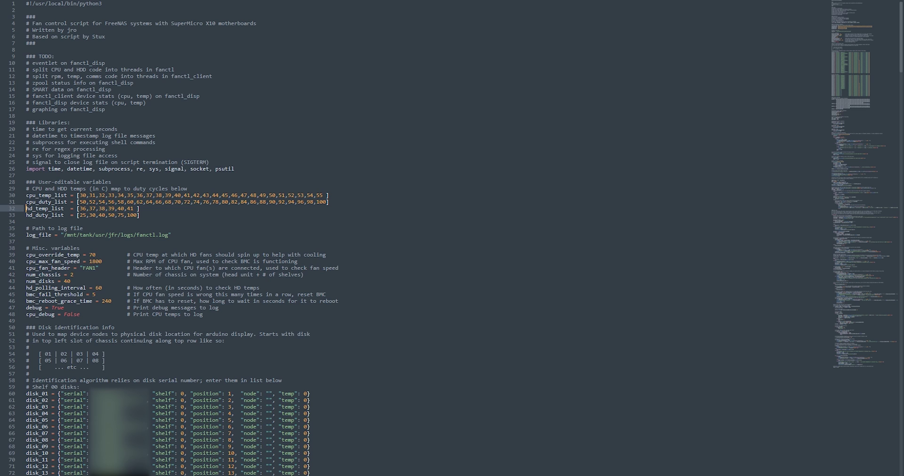
{"action": "key", "text": "ctrl+l"}
{"action": "key", "text": "shift+End"}
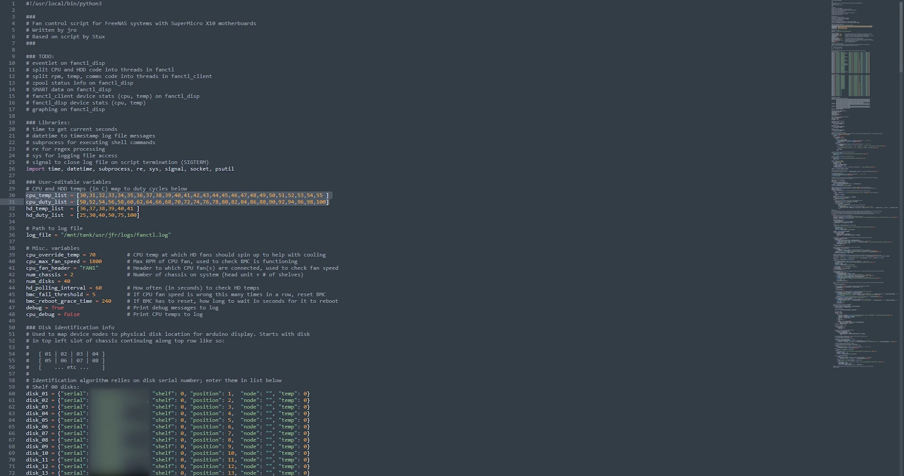
{"action": "key", "text": "Down"}
{"action": "key", "text": "ctrl+l"}
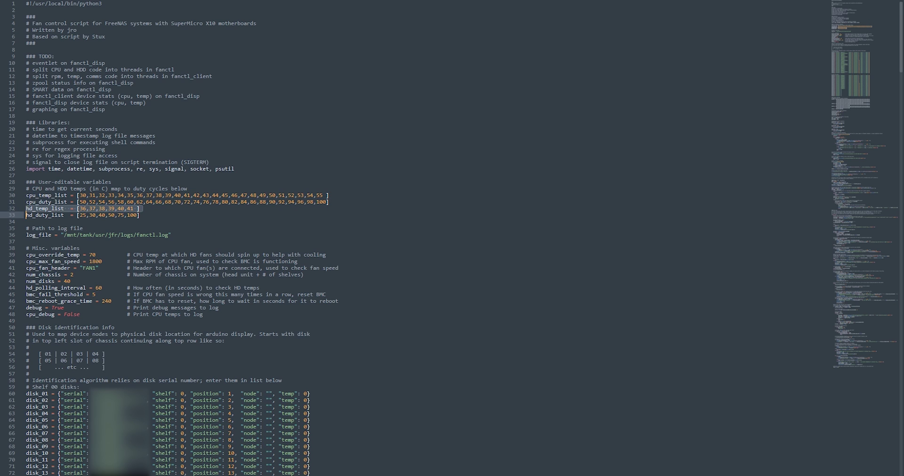
{"action": "key", "text": "shift+End"}
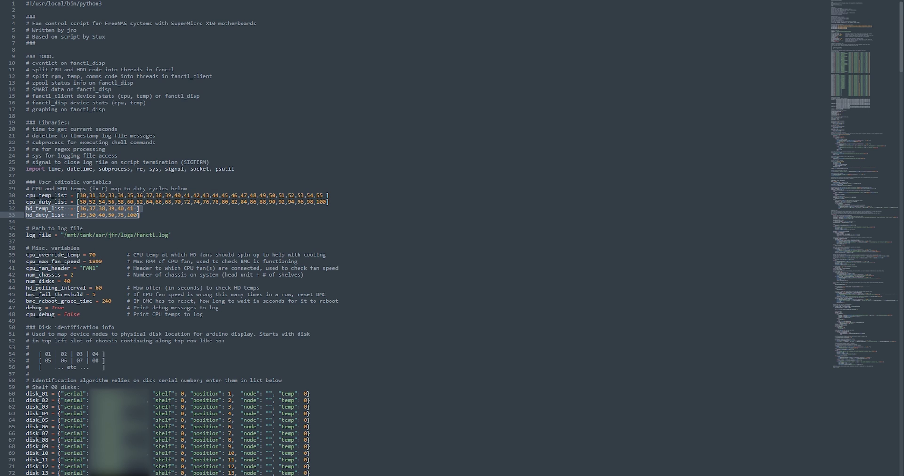
{"action": "key", "text": "Right"}
{"action": "key", "text": "shift+Left"}
{"action": "key", "text": "shift+Left"}
{"action": "key", "text": "shift+Left"}
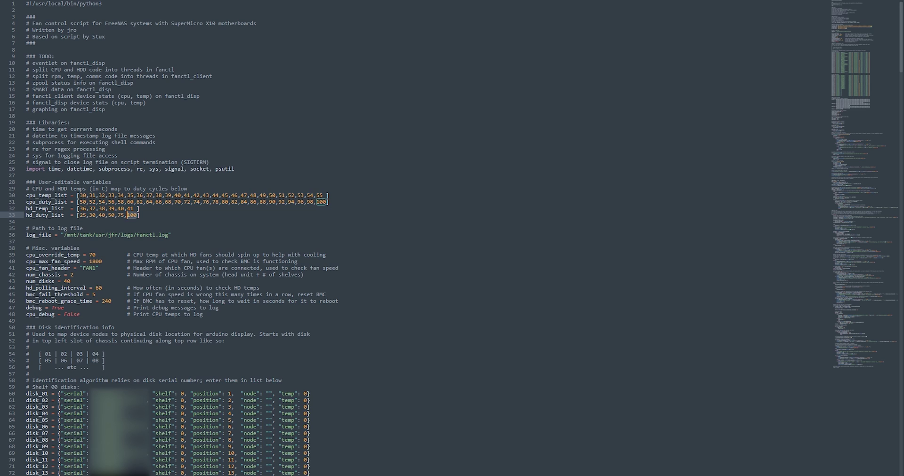
{"action": "key", "text": "Up"}
{"action": "key", "text": "shift+Right"}
{"action": "key", "text": "shift+Right"}
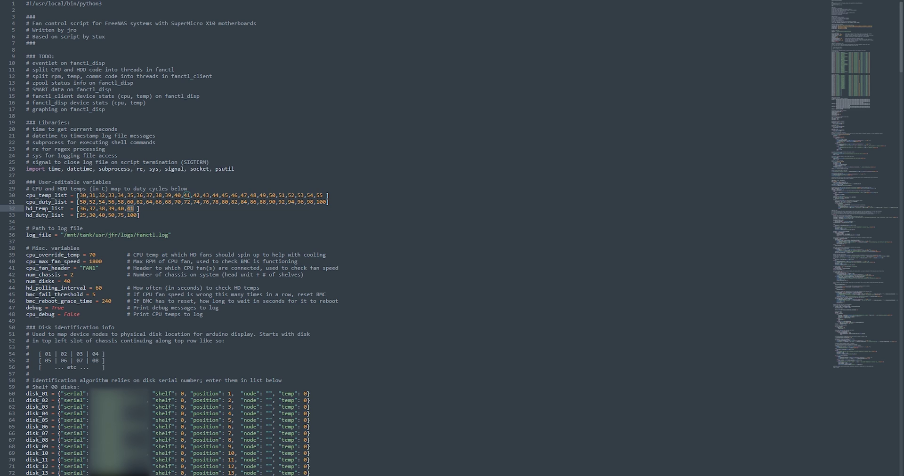
{"action": "key", "text": "Left"}
{"action": "key", "text": "Left"}
{"action": "key", "text": "Down"}
{"action": "key", "text": "shift+Left"}
{"action": "key", "text": "shift+Left"}
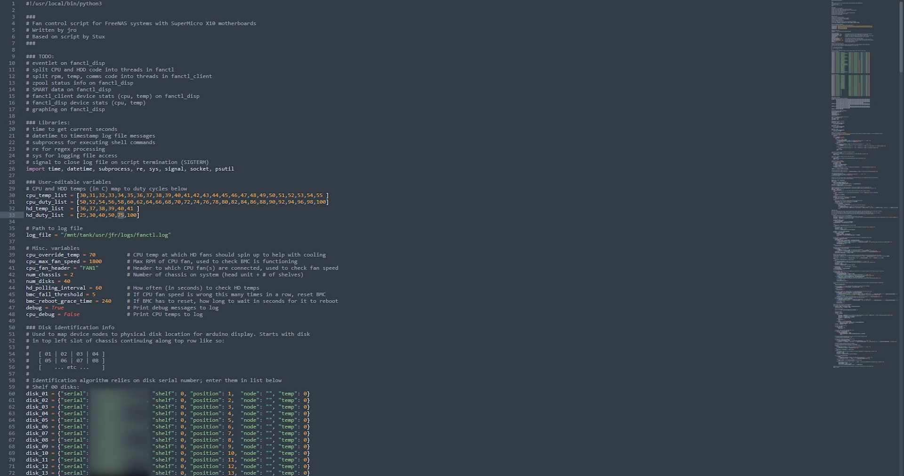
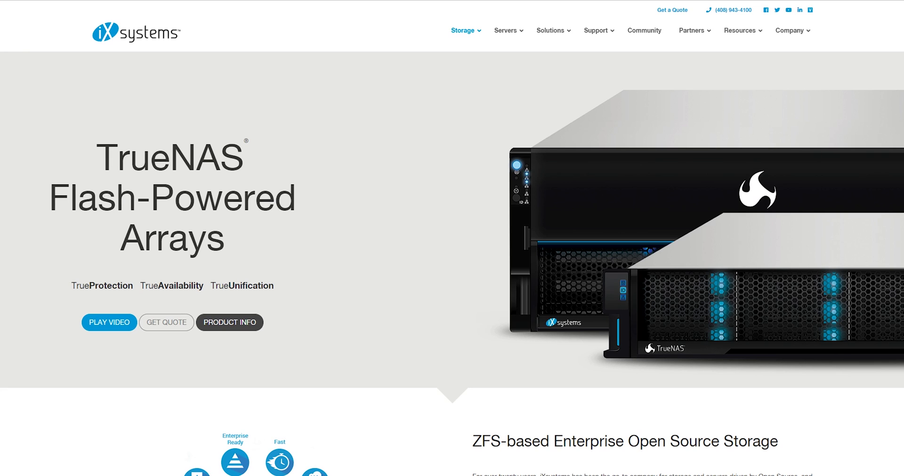
Highlight the TrueNAS M50's 10.4 PB maximum capacity in the Tech Specs comparison table
{"action": "scroll", "coordinate": [804, 214], "scroll_direction": "down", "scroll_amount": 10}
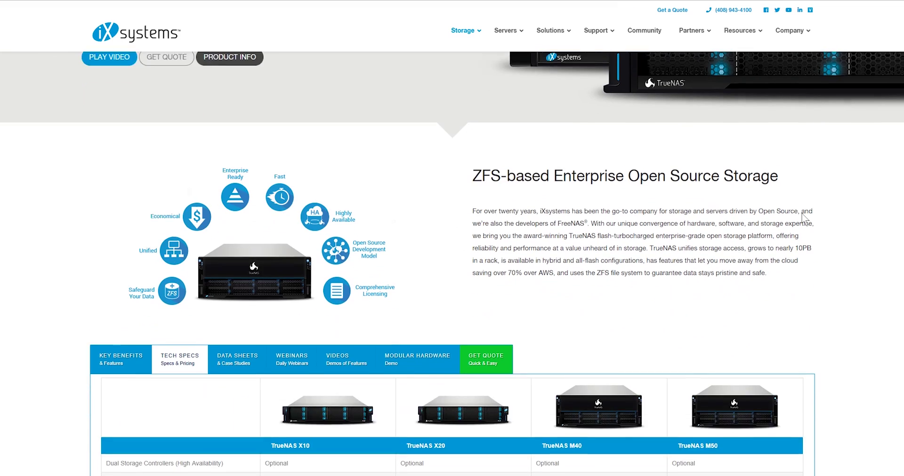
{"action": "scroll", "coordinate": [739, 331], "scroll_direction": "down", "scroll_amount": 2}
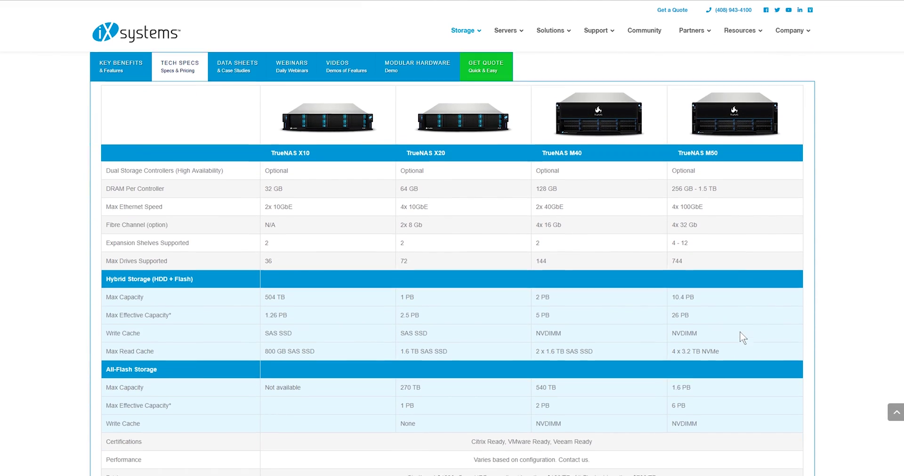
{"action": "left_click_drag", "start_coordinate": [700, 291], "coordinate": [671, 291]}
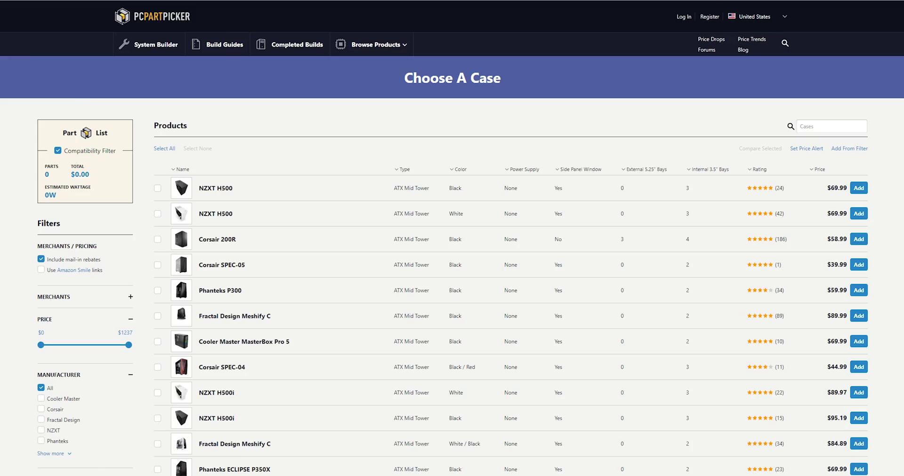
Filter the mid-tower cases to a minimum of 9 internal 3.5" bays
{"action": "scroll", "coordinate": [105, 265], "scroll_direction": "down", "scroll_amount": 5}
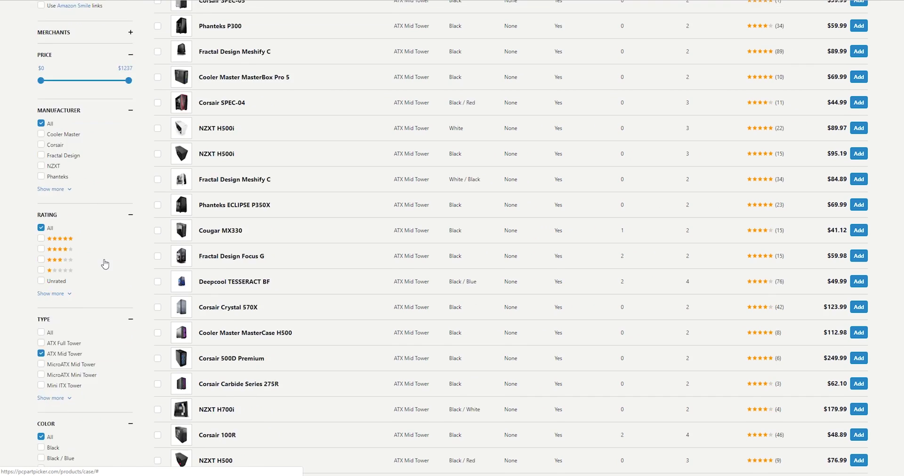
{"action": "scroll", "coordinate": [106, 264], "scroll_direction": "down", "scroll_amount": 12}
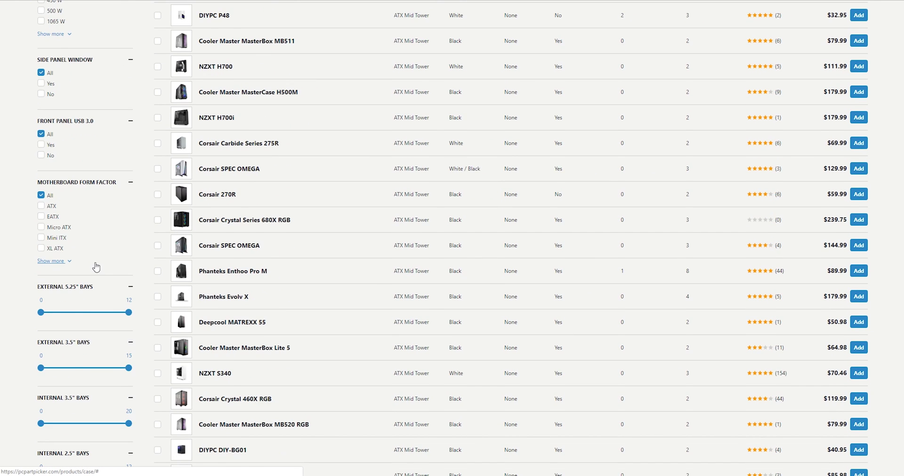
{"action": "scroll", "coordinate": [96, 267], "scroll_direction": "down", "scroll_amount": 2}
{"action": "left_click_drag", "start_coordinate": [41, 336], "coordinate": [81, 336]}
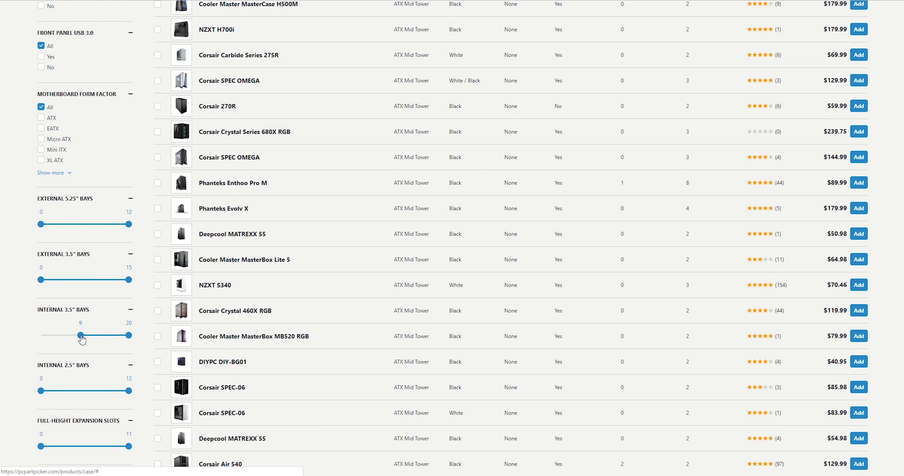
Open the Cooler Master Silencio 652S product page from the filtered results
{"action": "scroll", "coordinate": [312, 277], "scroll_direction": "up", "scroll_amount": 15}
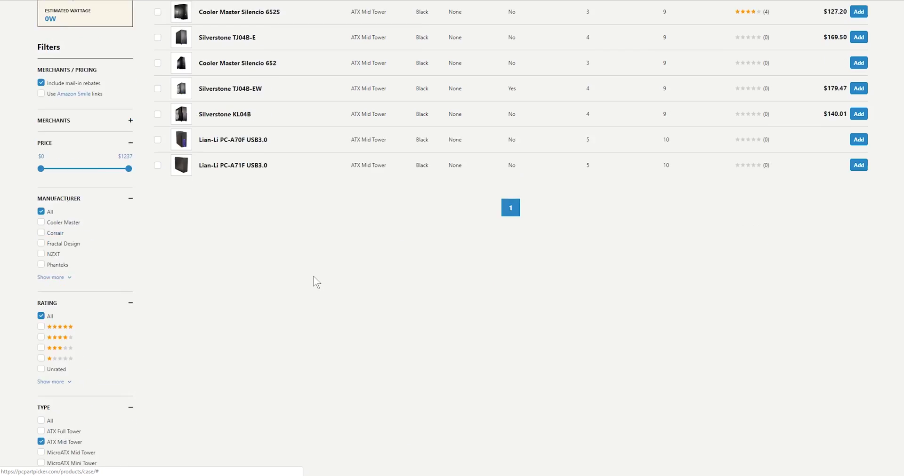
{"action": "scroll", "coordinate": [313, 282], "scroll_direction": "up", "scroll_amount": 3}
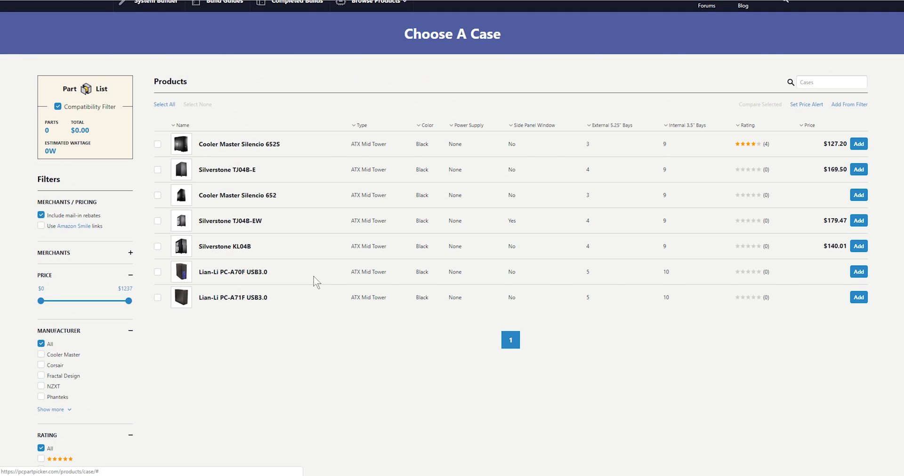
{"action": "left_click", "coordinate": [264, 146]}
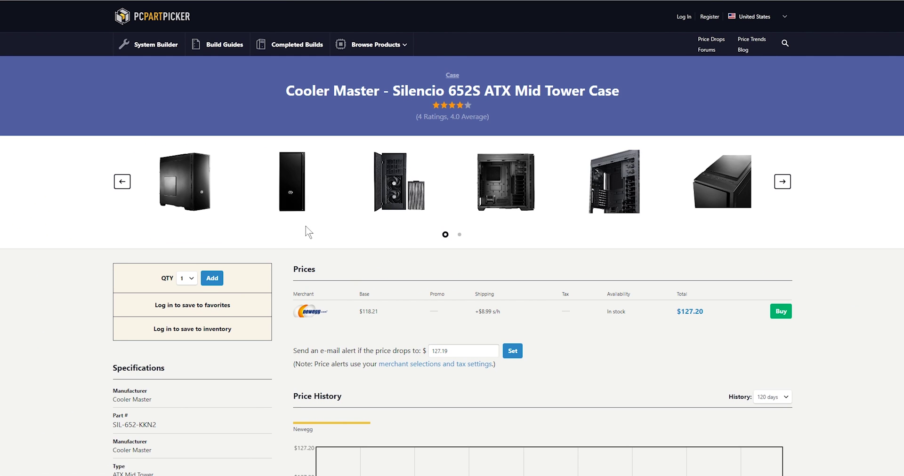